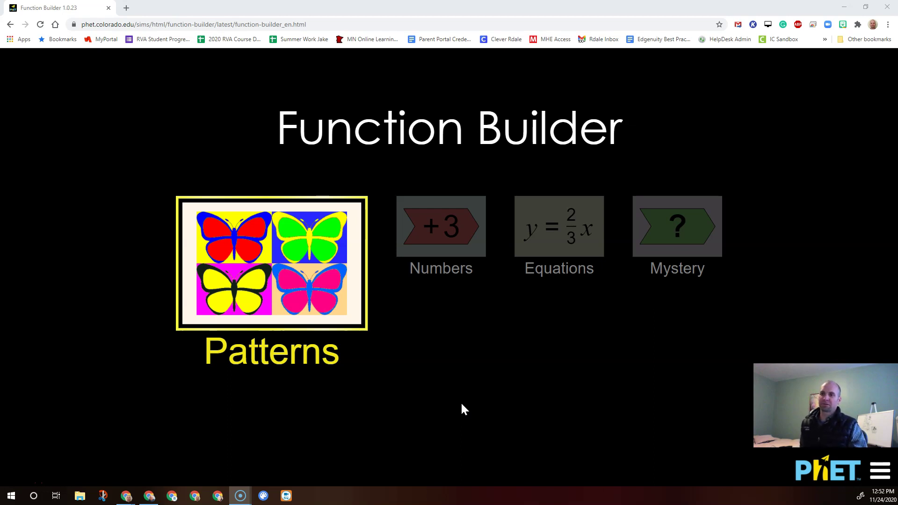
Step: Pick the Patterns screen icon on the Function Builder home page
{"action": "left_click", "coordinate": [240, 230]}
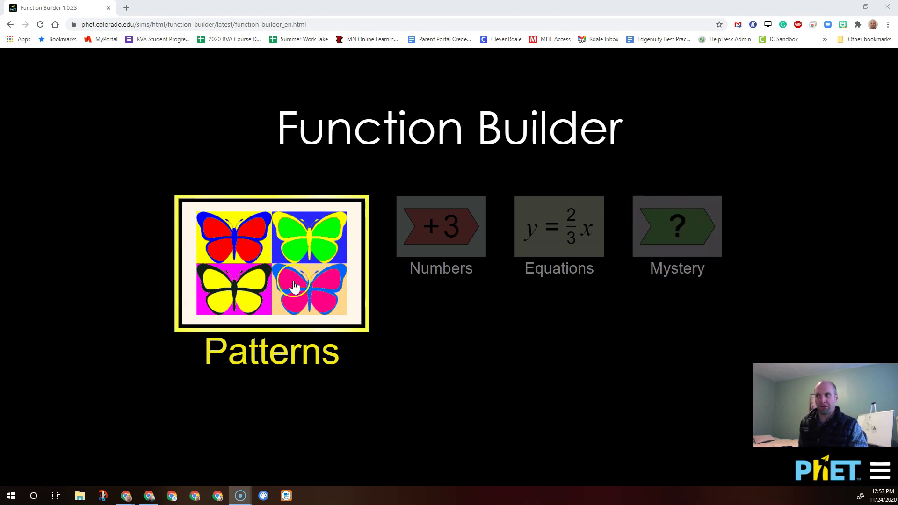
Step: Enter the Patterns screen and pass the footprints card unchanged through the empty builder
{"action": "left_click", "coordinate": [273, 259]}
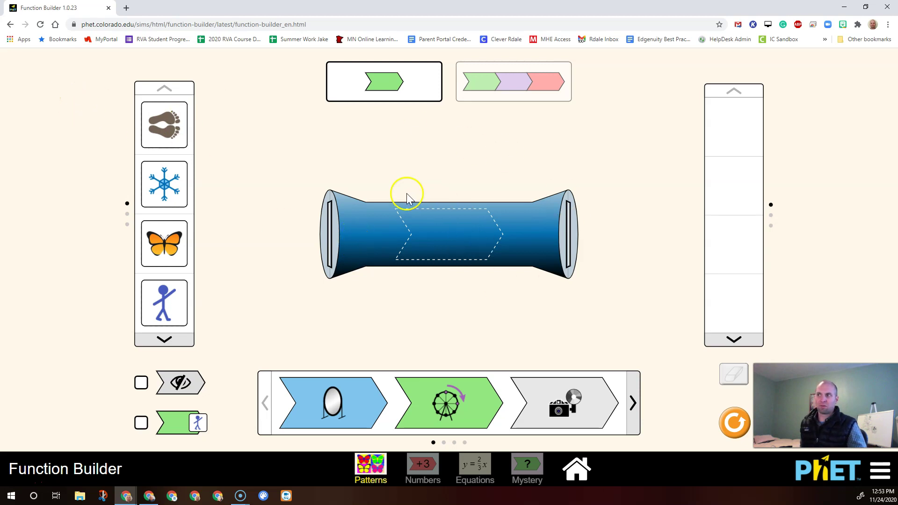
{"action": "left_click_drag", "start_coordinate": [164, 123], "coordinate": [328, 222]}
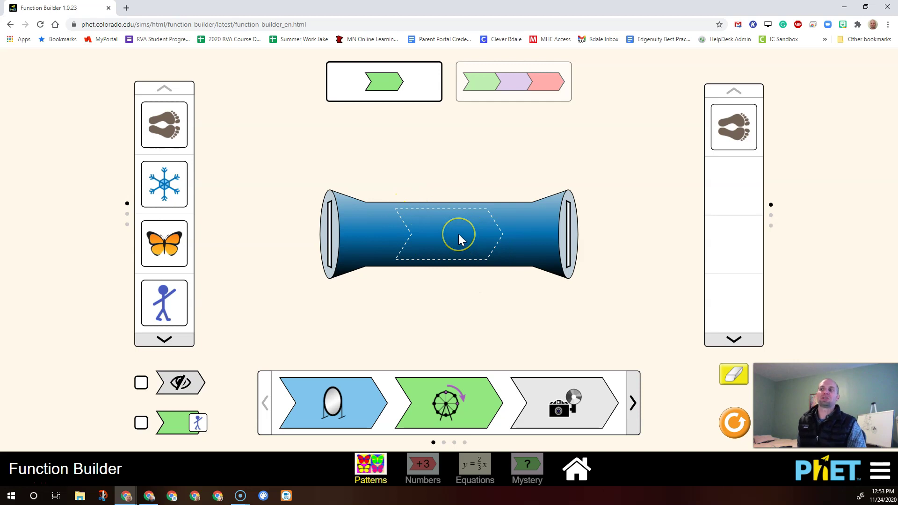
Step: Load the rainbow function, run the butterfly card through it, then remove the rainbow function
{"action": "left_click", "coordinate": [634, 404]}
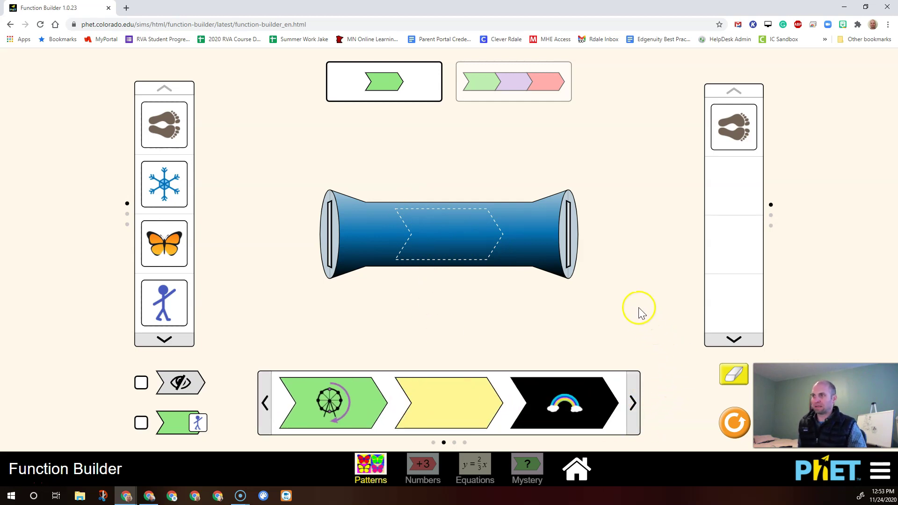
{"action": "left_click_drag", "start_coordinate": [566, 412], "coordinate": [448, 252]}
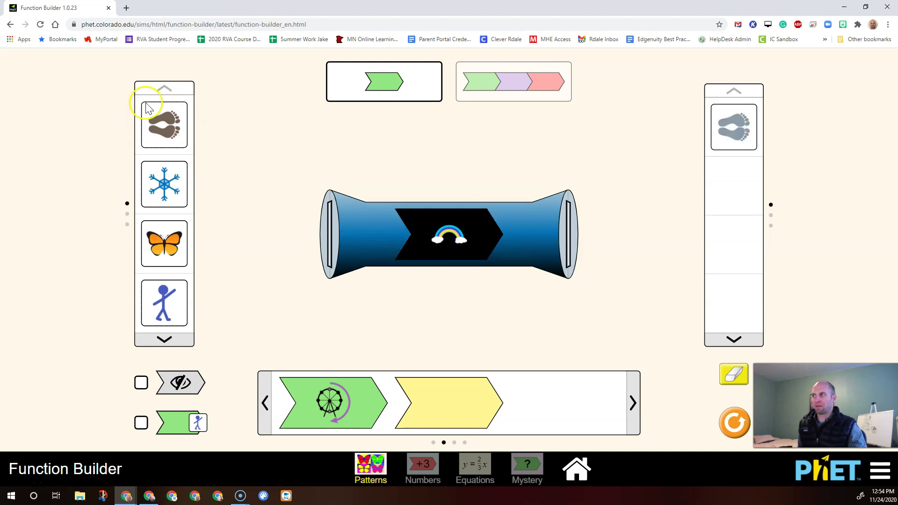
{"action": "left_click_drag", "start_coordinate": [157, 130], "coordinate": [307, 212]}
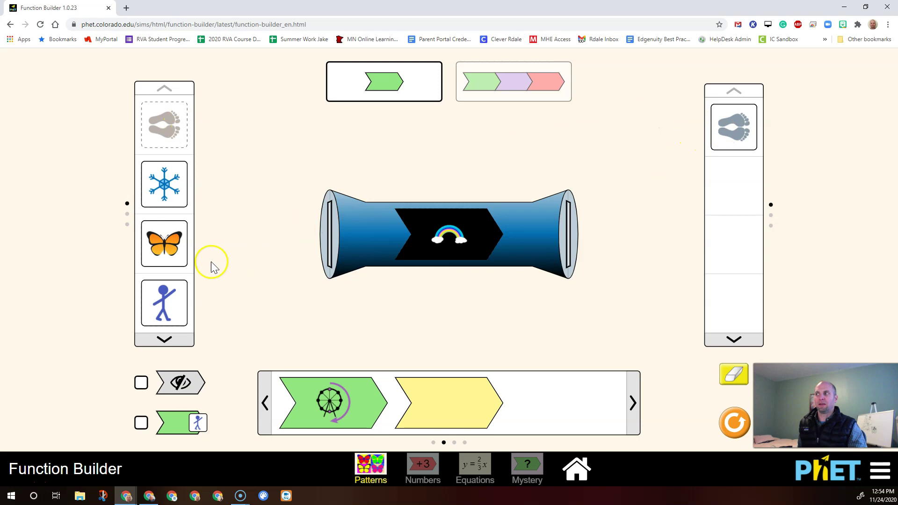
{"action": "left_click_drag", "start_coordinate": [166, 252], "coordinate": [341, 260]}
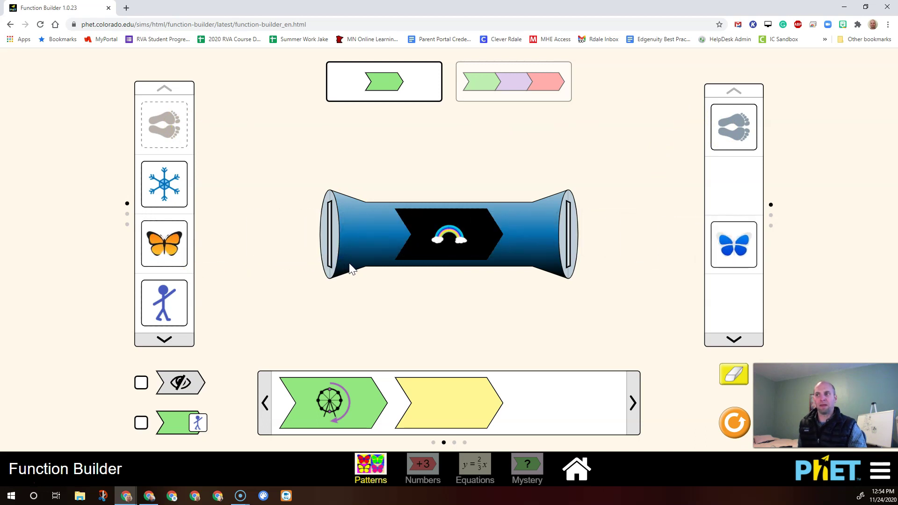
{"action": "left_click_drag", "start_coordinate": [437, 236], "coordinate": [579, 423]}
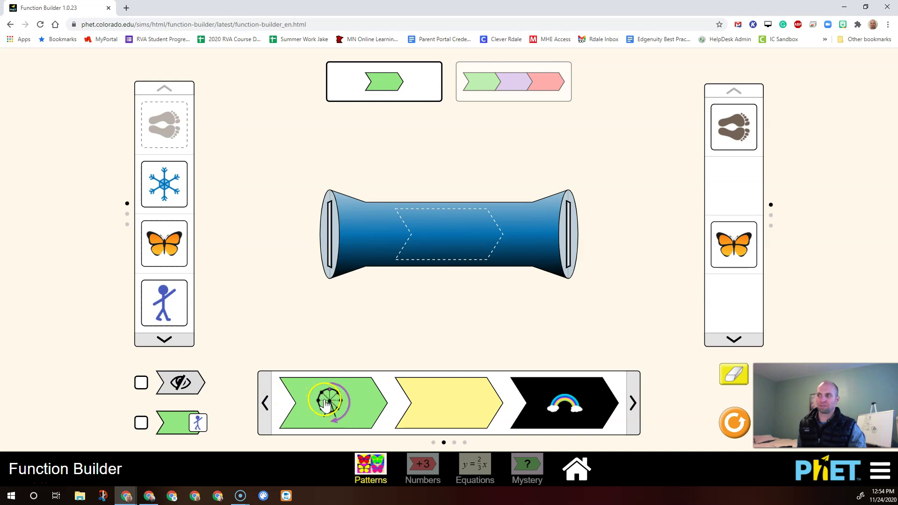
Step: Rotate the stick figure, flask and cherries cards with the ferris-wheel function, then remove it
{"action": "left_click_drag", "start_coordinate": [326, 403], "coordinate": [447, 244]}
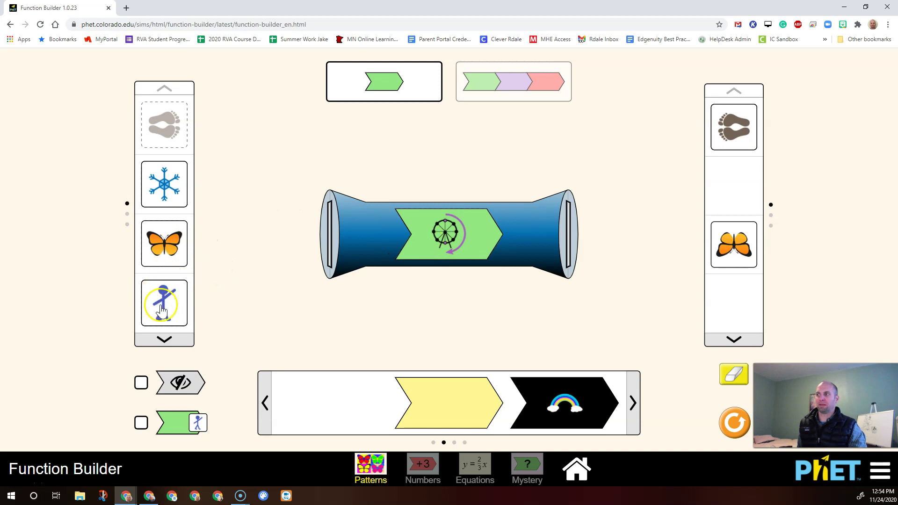
{"action": "left_click_drag", "start_coordinate": [167, 303], "coordinate": [321, 296]}
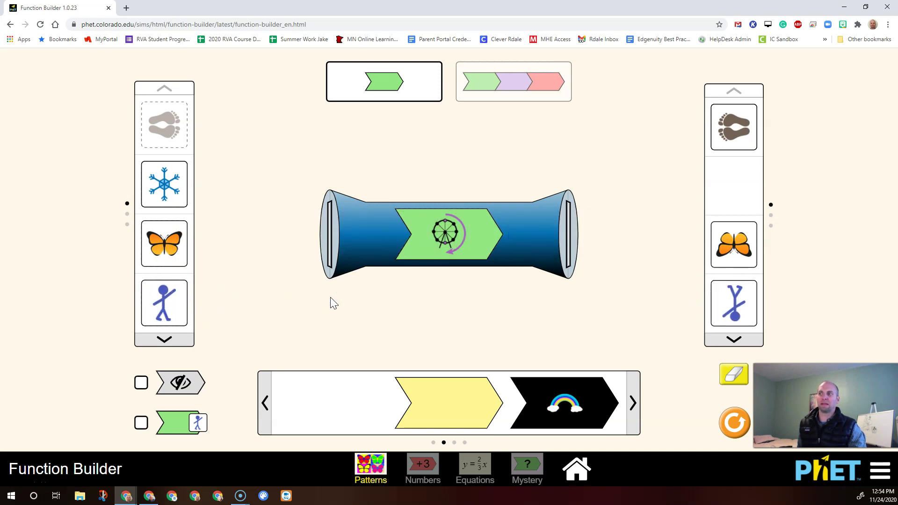
{"action": "left_click", "coordinate": [165, 339]}
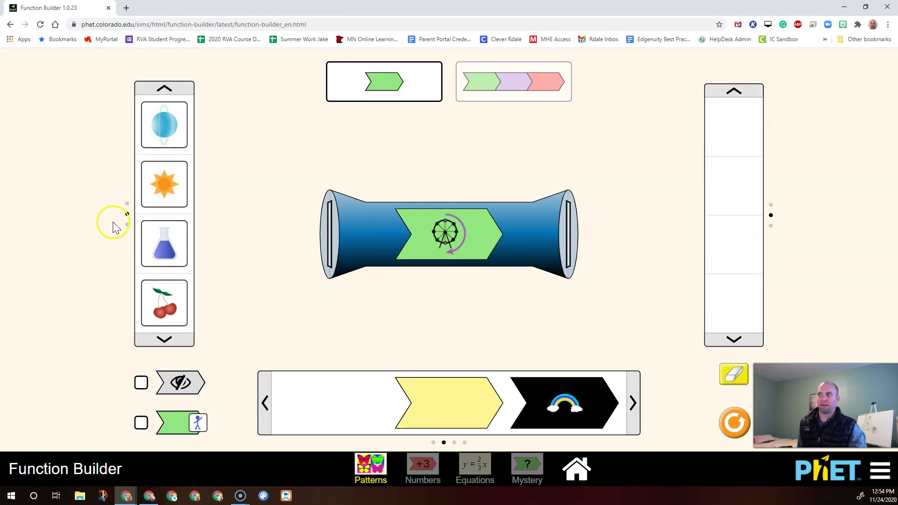
{"action": "left_click_drag", "start_coordinate": [164, 244], "coordinate": [333, 245]}
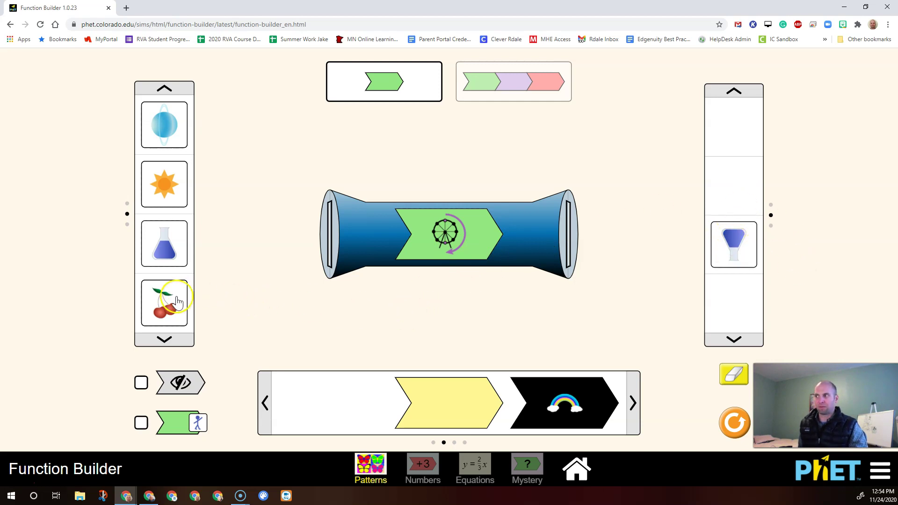
{"action": "left_click_drag", "start_coordinate": [170, 301], "coordinate": [347, 284]}
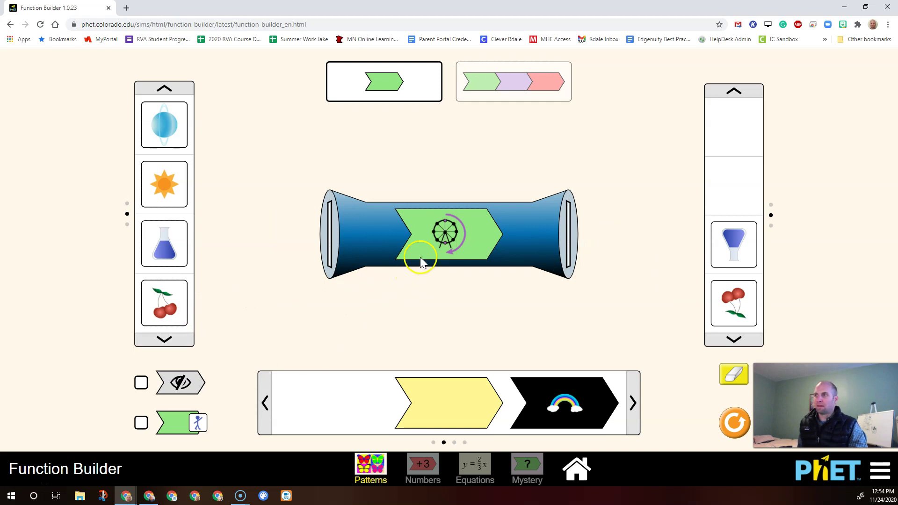
{"action": "left_click_drag", "start_coordinate": [438, 243], "coordinate": [352, 396]}
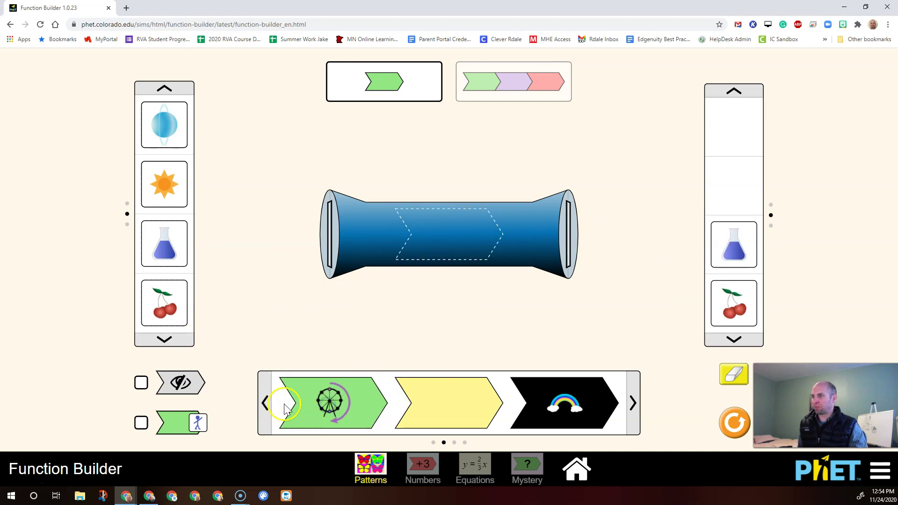
{"action": "left_click", "coordinate": [266, 402]}
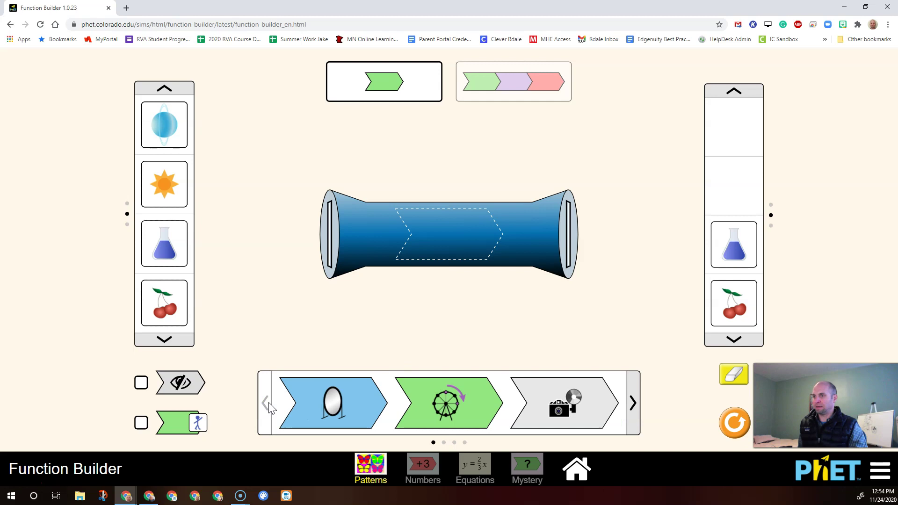
Step: Put the mirror function in the builder and mirror the cherries and flask cards
{"action": "left_click_drag", "start_coordinate": [332, 401], "coordinate": [454, 238]}
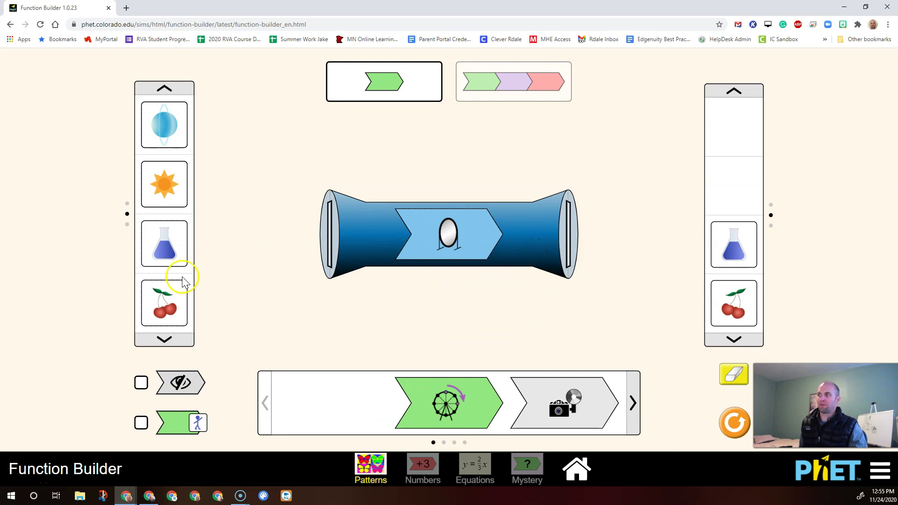
{"action": "left_click_drag", "start_coordinate": [159, 312], "coordinate": [208, 312]}
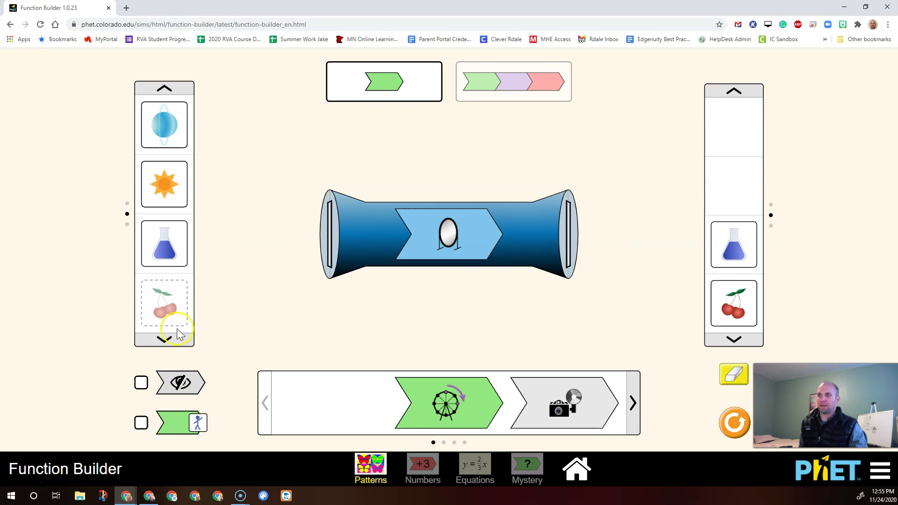
{"action": "left_click_drag", "start_coordinate": [162, 304], "coordinate": [175, 315]}
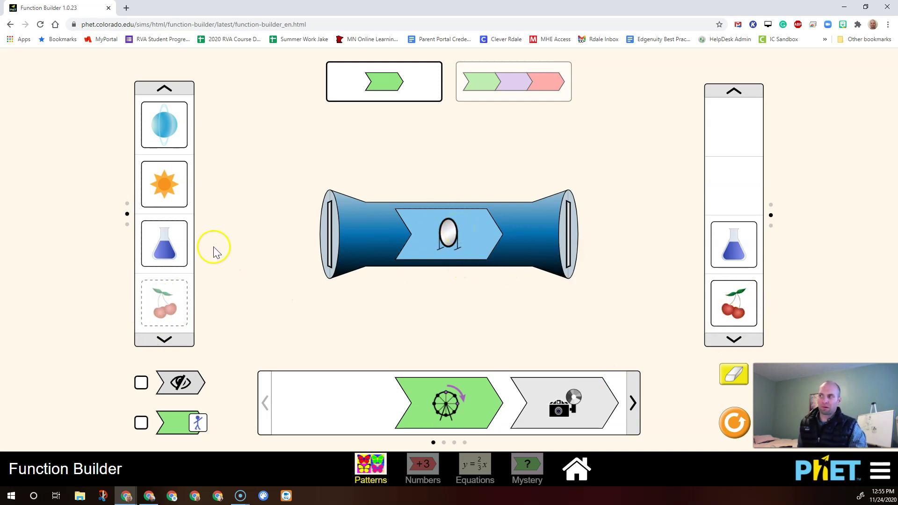
{"action": "left_click_drag", "start_coordinate": [164, 244], "coordinate": [343, 276]}
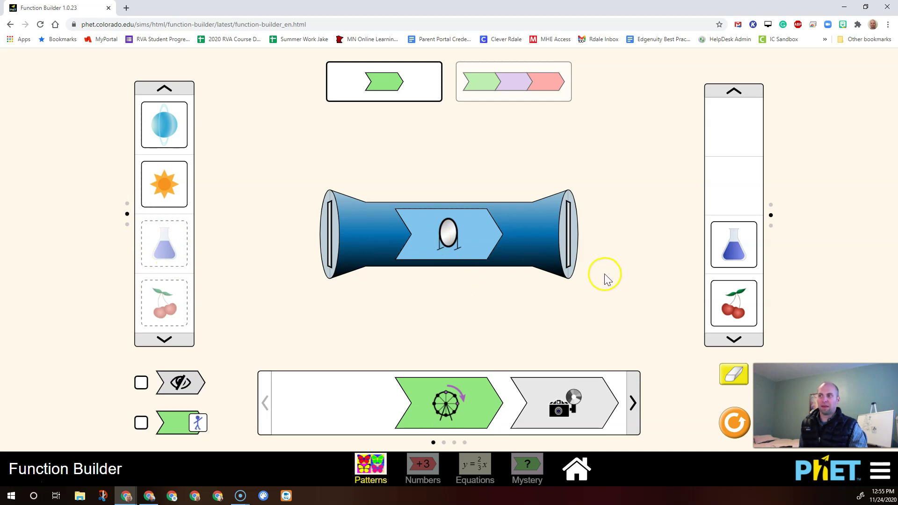
Step: Swap the mirror for the ferris-wheel function and rotate the Uranus planet card
{"action": "left_click_drag", "start_coordinate": [448, 225], "coordinate": [373, 403]}
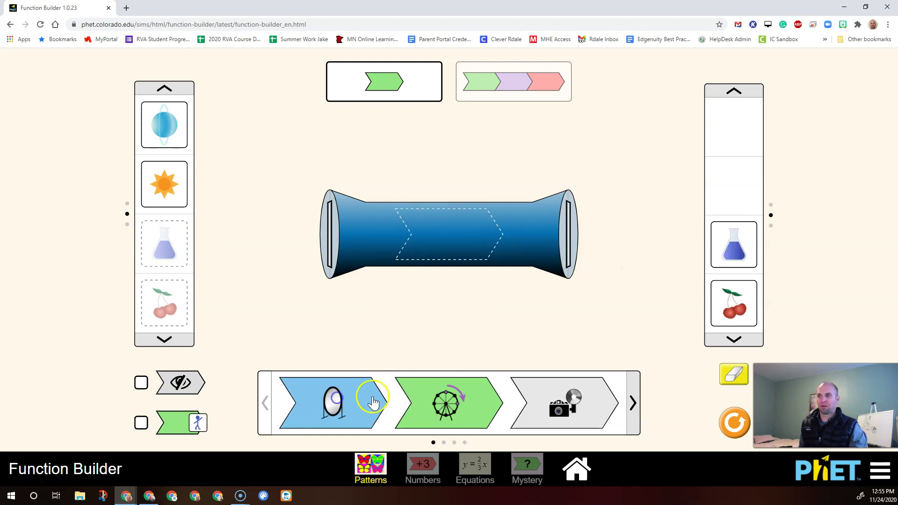
{"action": "left_click_drag", "start_coordinate": [447, 412], "coordinate": [448, 255]}
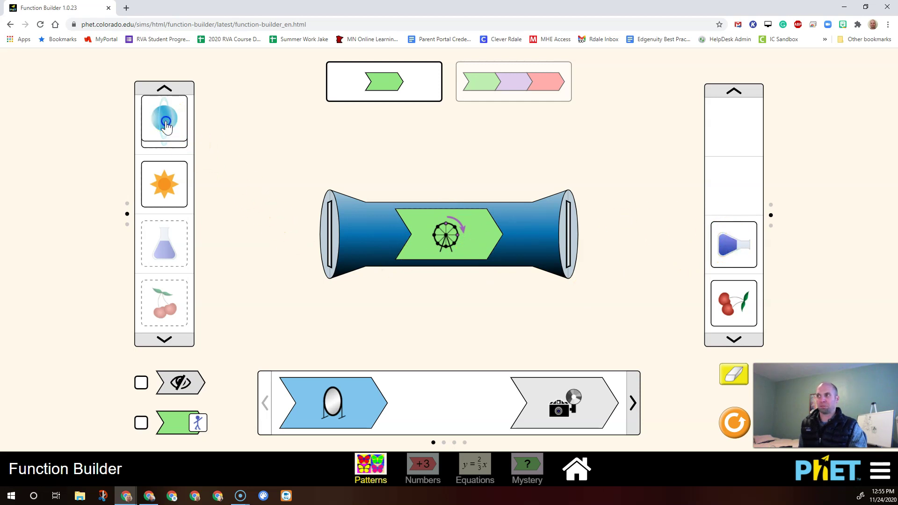
{"action": "left_click_drag", "start_coordinate": [164, 124], "coordinate": [239, 248]}
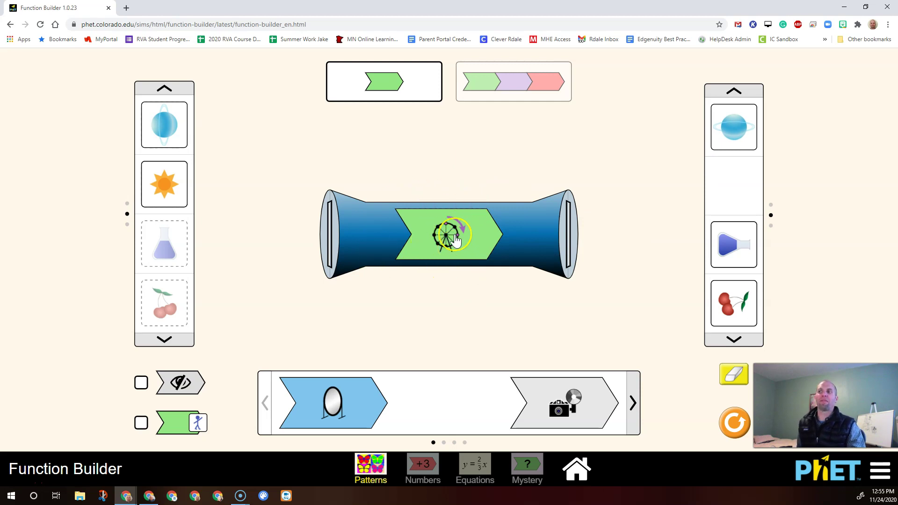
Step: Use the three-slot builder with ferris-wheel then camera, turning the butterfly grey and rotated
{"action": "left_click", "coordinate": [505, 89]}
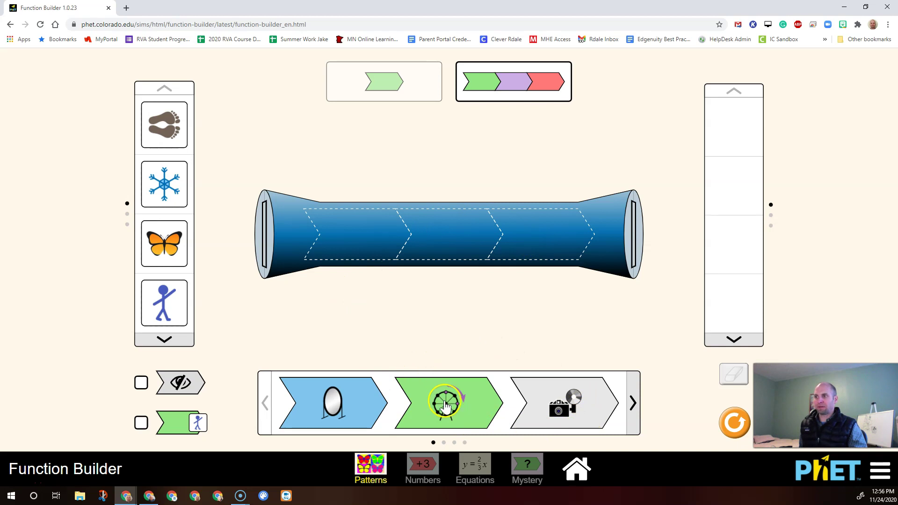
{"action": "left_click_drag", "start_coordinate": [445, 406], "coordinate": [354, 241]}
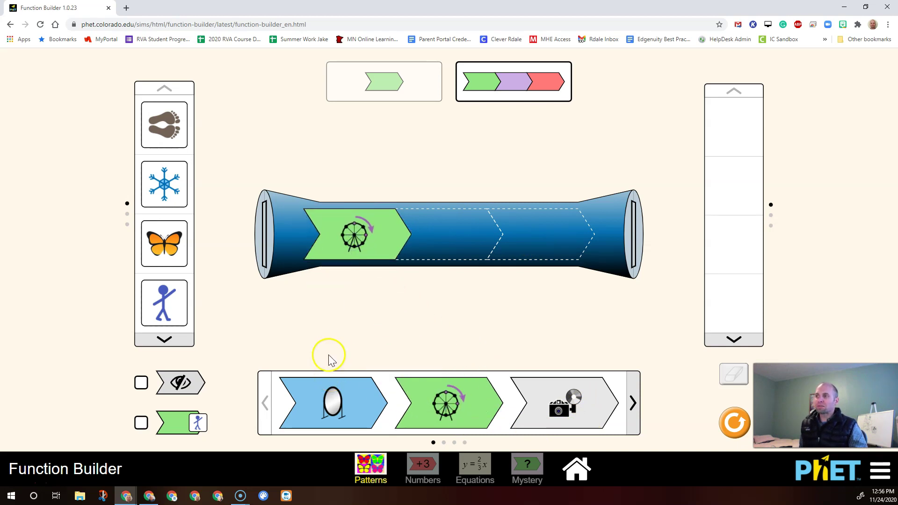
{"action": "left_click_drag", "start_coordinate": [564, 412], "coordinate": [454, 252]}
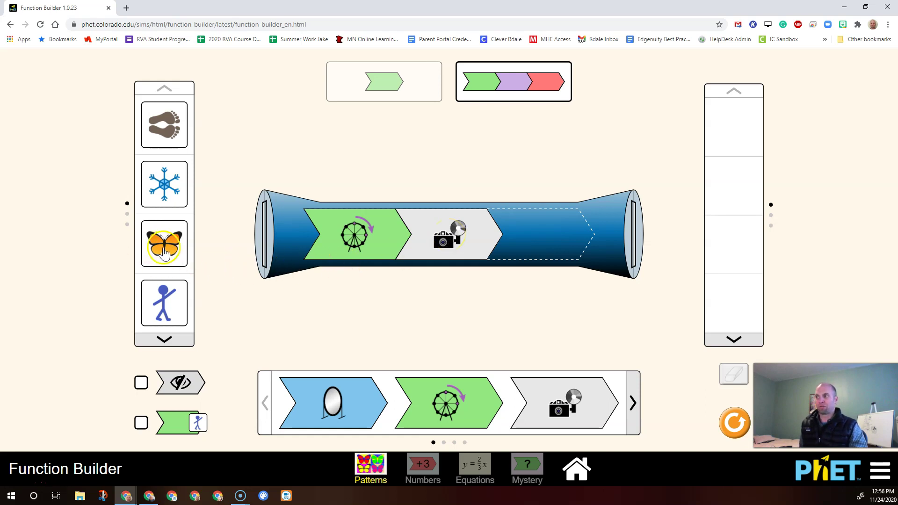
{"action": "left_click_drag", "start_coordinate": [169, 254], "coordinate": [263, 235]}
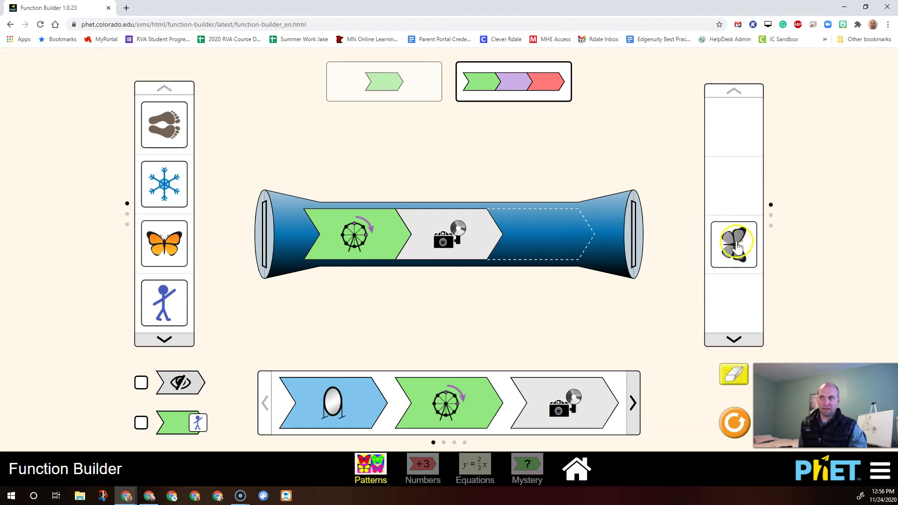
{"action": "left_click", "coordinate": [718, 240]}
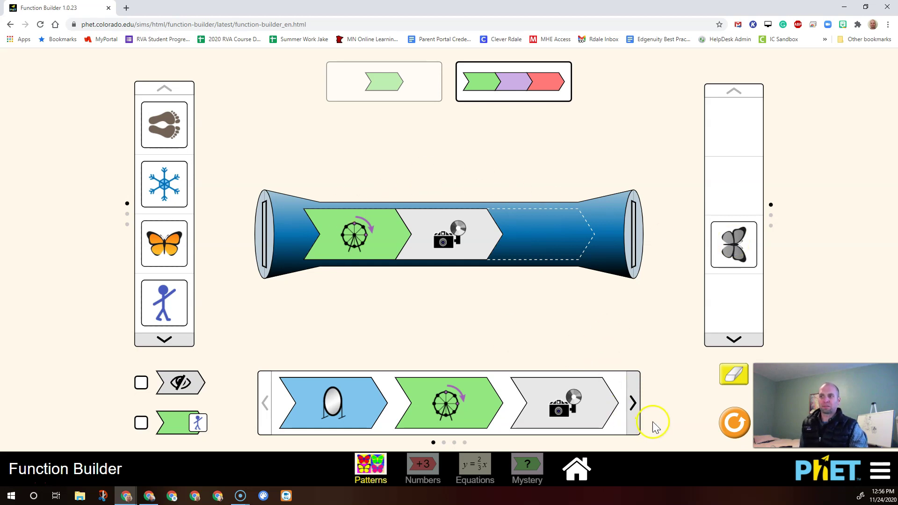
{"action": "left_click", "coordinate": [635, 406]}
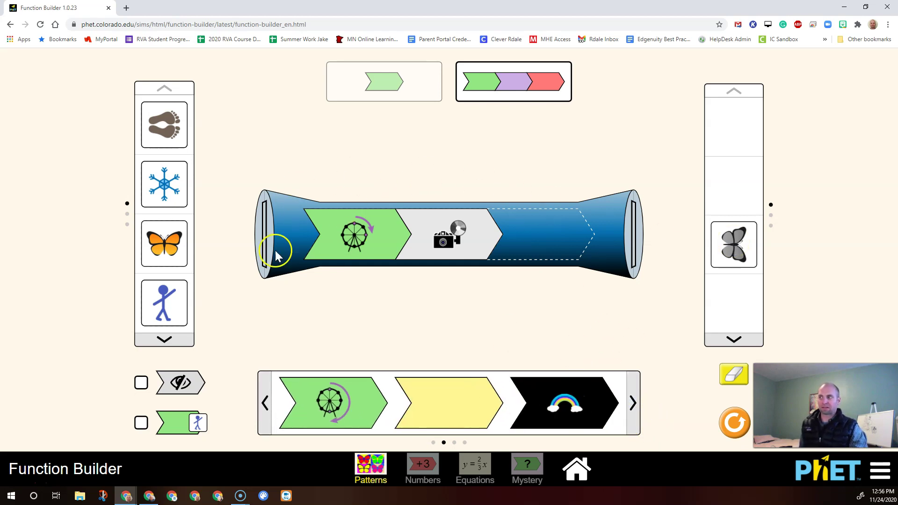
Step: Run the triangle and star shape cards through the chain, then return the star to the inputs
{"action": "left_click", "coordinate": [164, 340]}
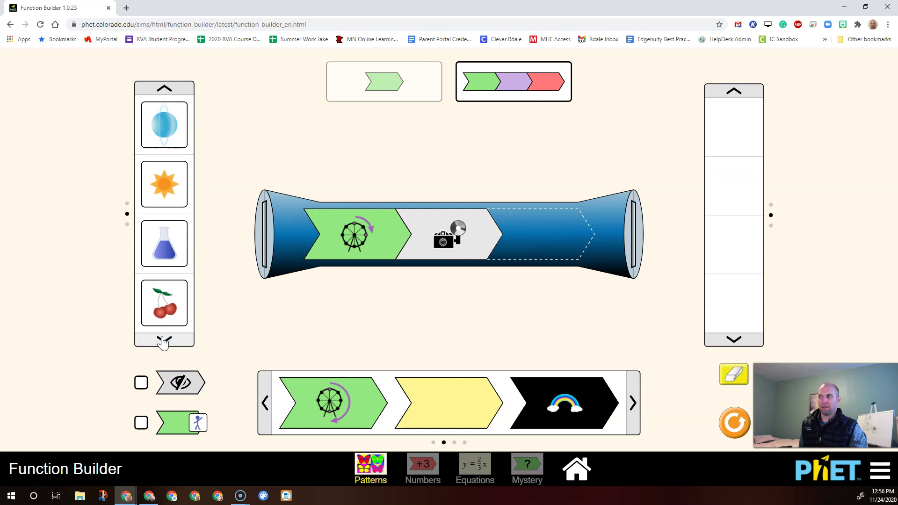
{"action": "left_click", "coordinate": [164, 340]}
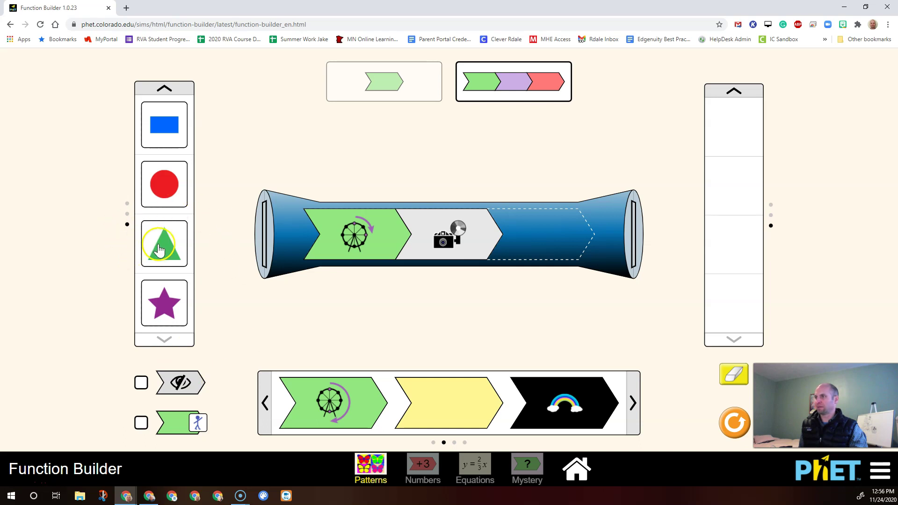
{"action": "left_click_drag", "start_coordinate": [157, 258], "coordinate": [208, 276]}
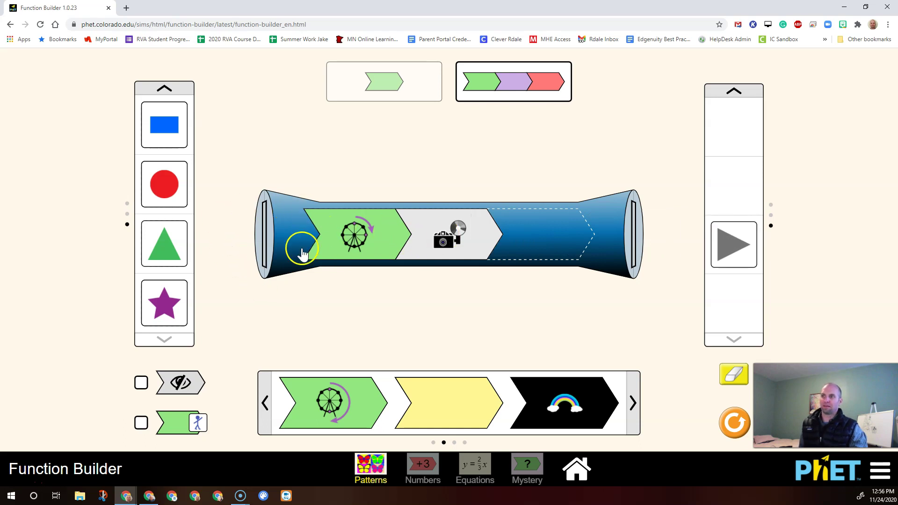
{"action": "left_click_drag", "start_coordinate": [164, 303], "coordinate": [270, 297]}
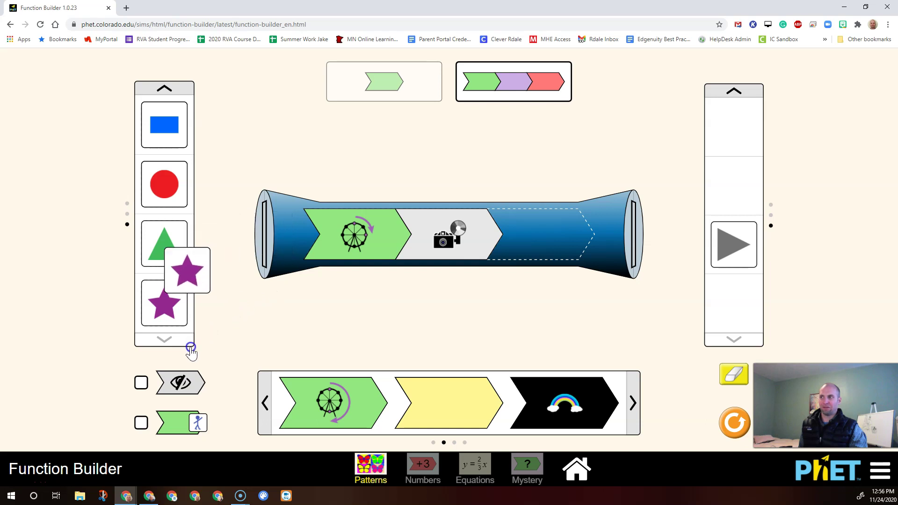
{"action": "left_click", "coordinate": [170, 373]}
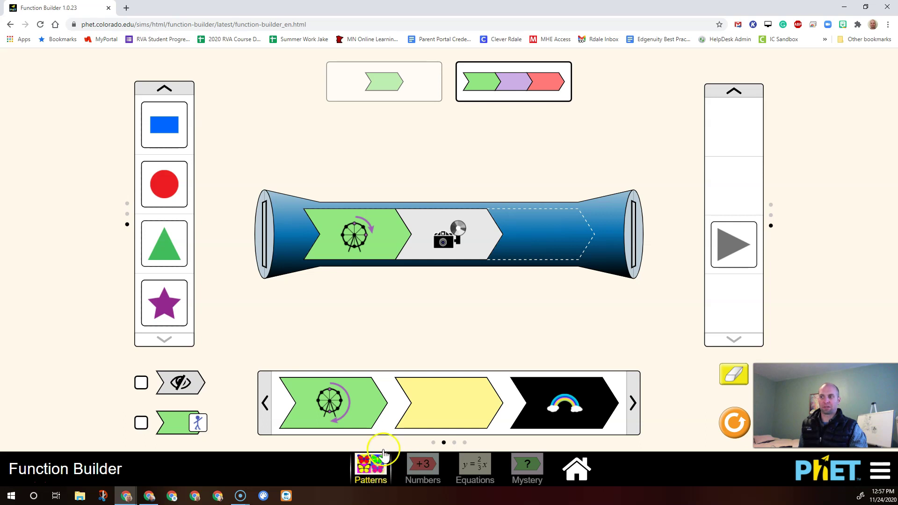
Step: Switch to the Numbers screen and briefly open, then close, the table and equation drawers
{"action": "left_click", "coordinate": [423, 468]}
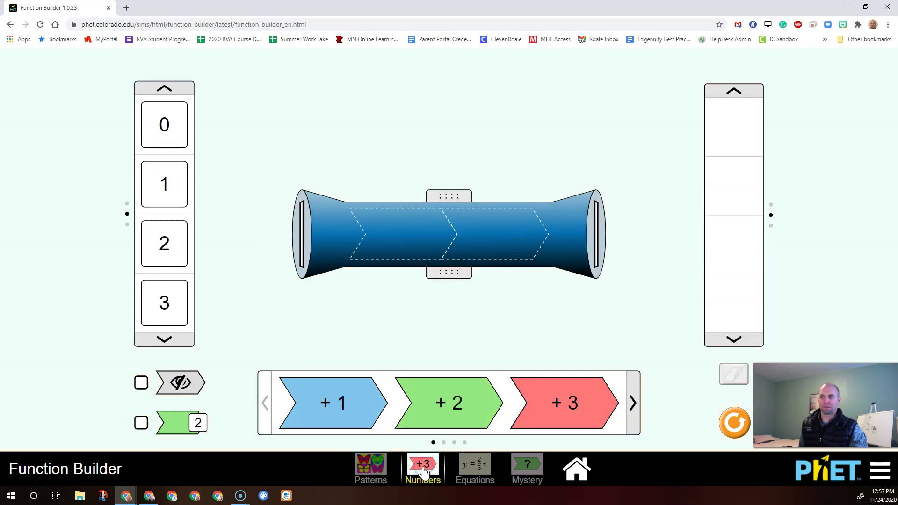
{"action": "left_click", "coordinate": [447, 196]}
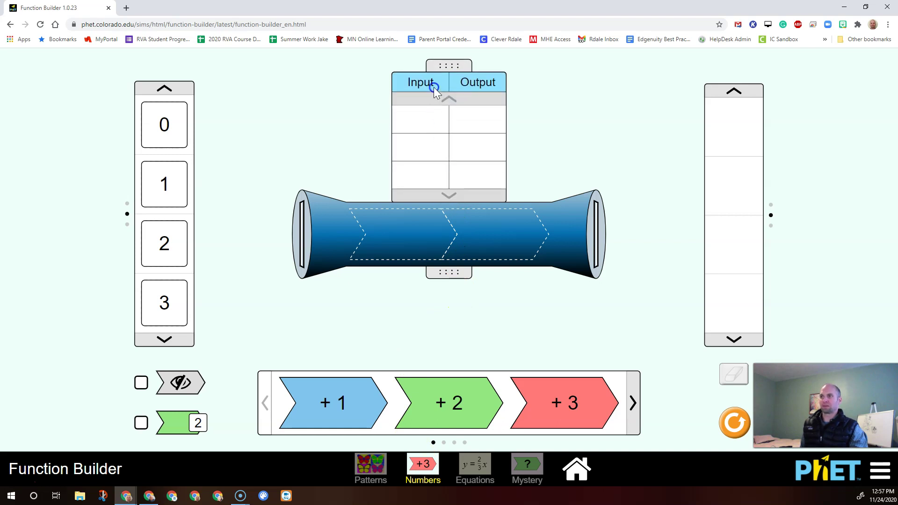
{"action": "left_click", "coordinate": [450, 272]}
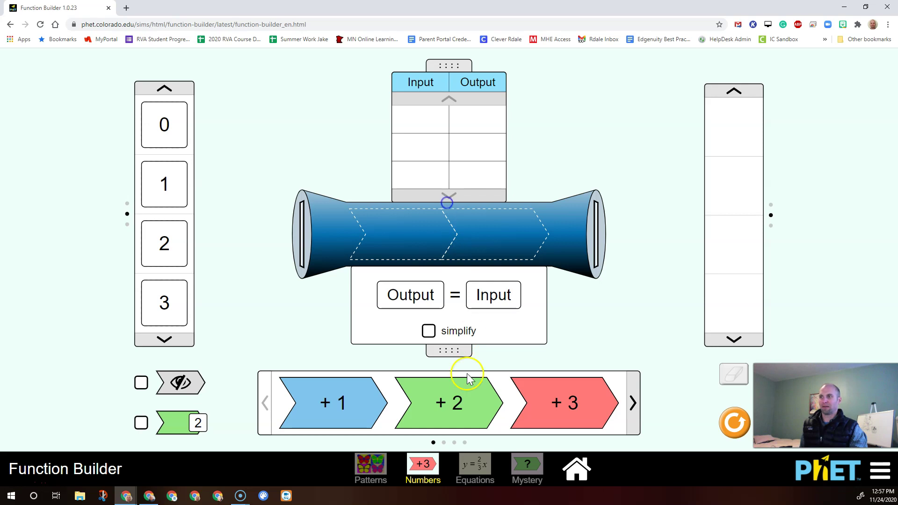
{"action": "left_click", "coordinate": [441, 350]}
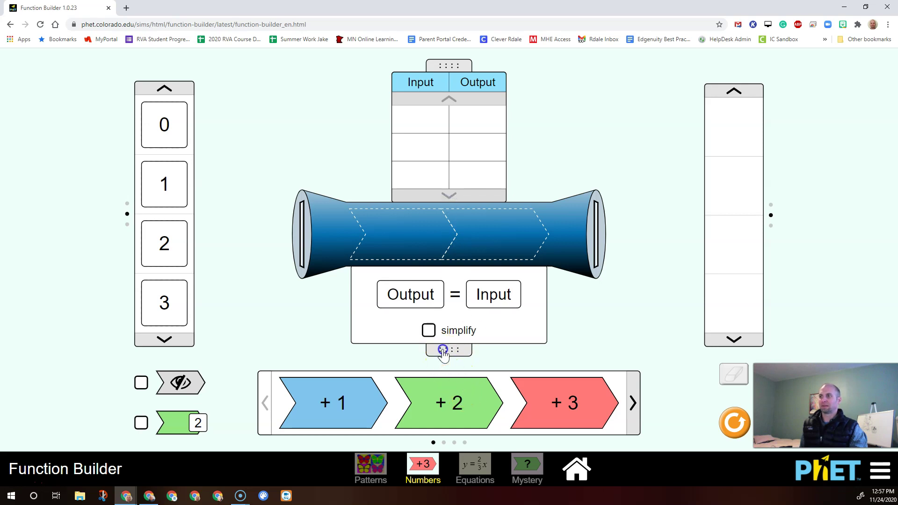
{"action": "left_click", "coordinate": [448, 67]}
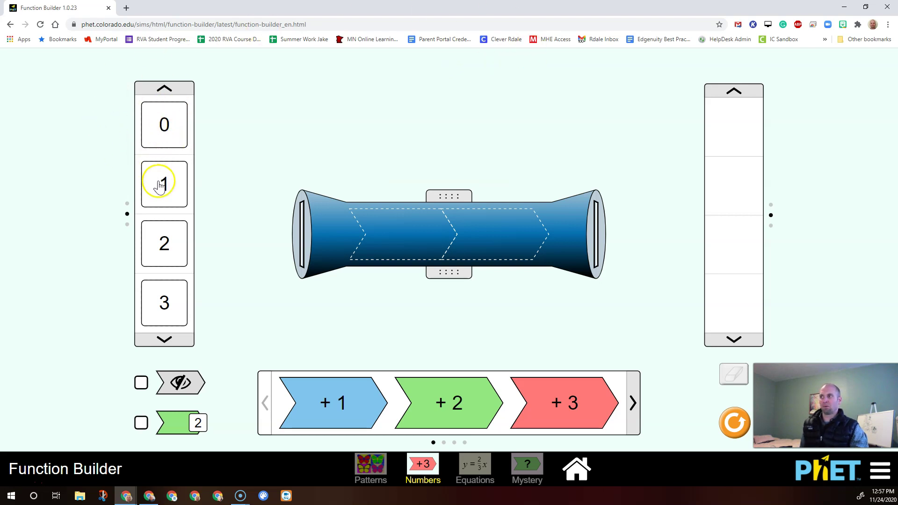
Step: Feed the number 1 into the builder and place the −1 function in it
{"action": "left_click_drag", "start_coordinate": [159, 184], "coordinate": [326, 256]}
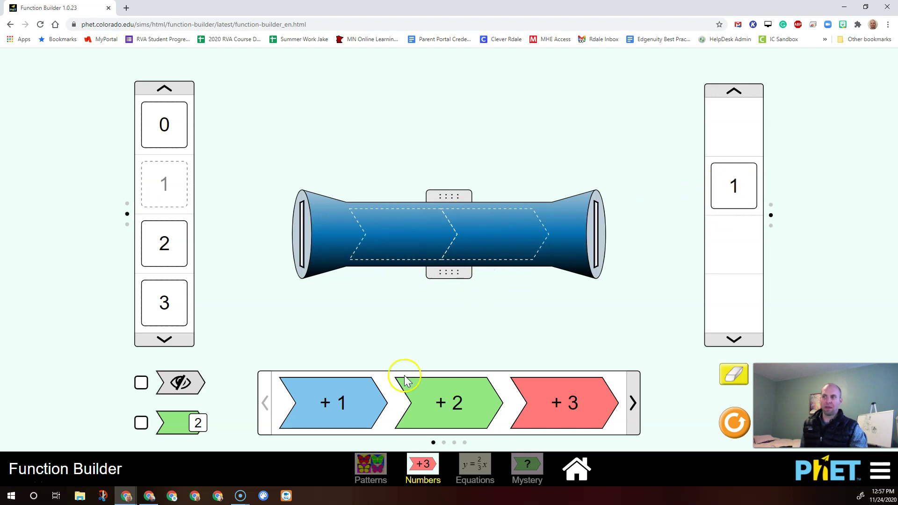
{"action": "left_click", "coordinate": [633, 403]}
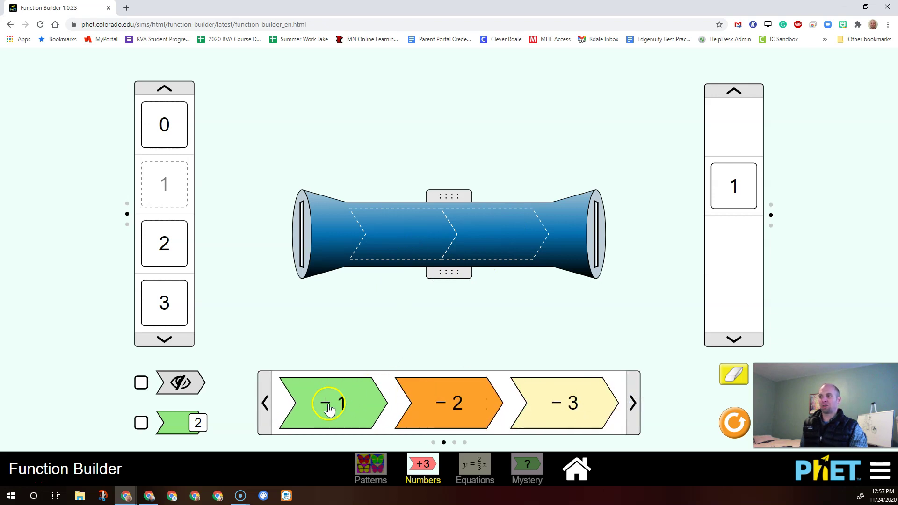
{"action": "left_click_drag", "start_coordinate": [326, 398], "coordinate": [394, 246]}
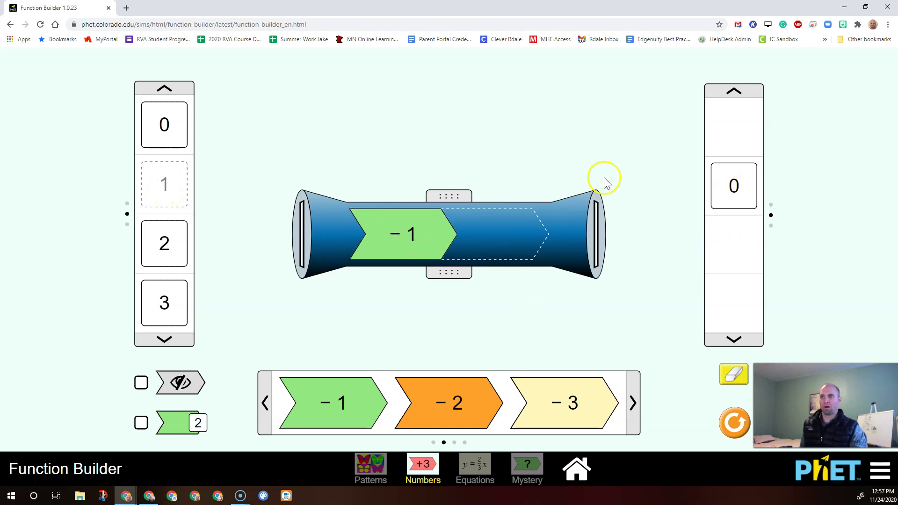
Step: Run 3 through −1, return the outputs to the inputs, and show input numbers 4–7
{"action": "left_click", "coordinate": [734, 185]}
{"action": "left_click_drag", "start_coordinate": [214, 185], "coordinate": [288, 210]}
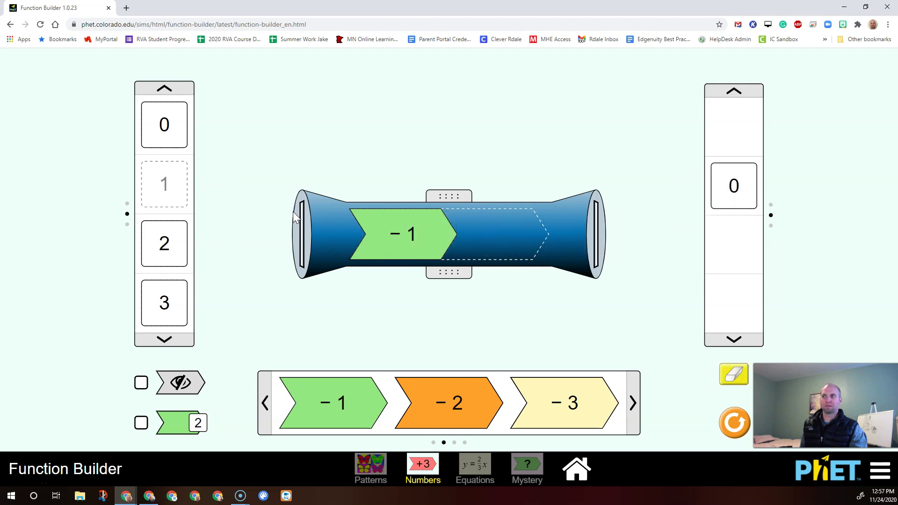
{"action": "left_click_drag", "start_coordinate": [151, 301], "coordinate": [279, 315]}
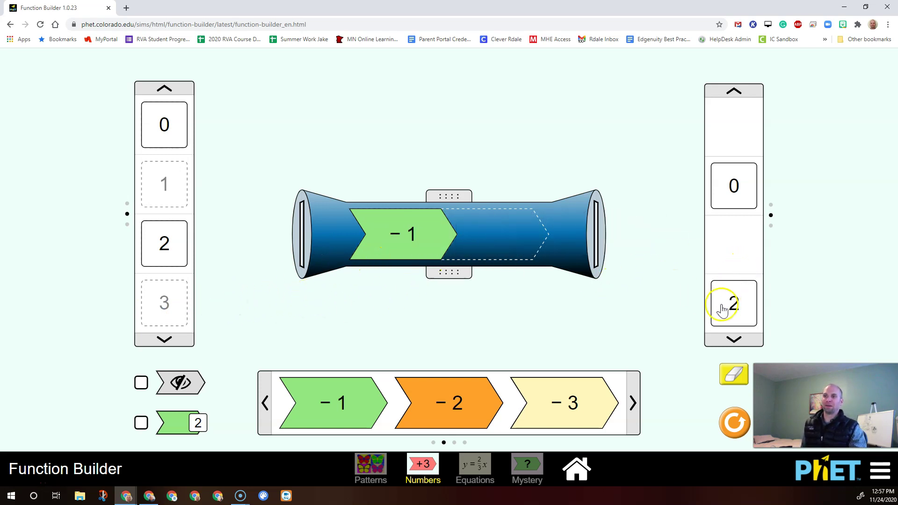
{"action": "left_click_drag", "start_coordinate": [723, 302], "coordinate": [535, 290]}
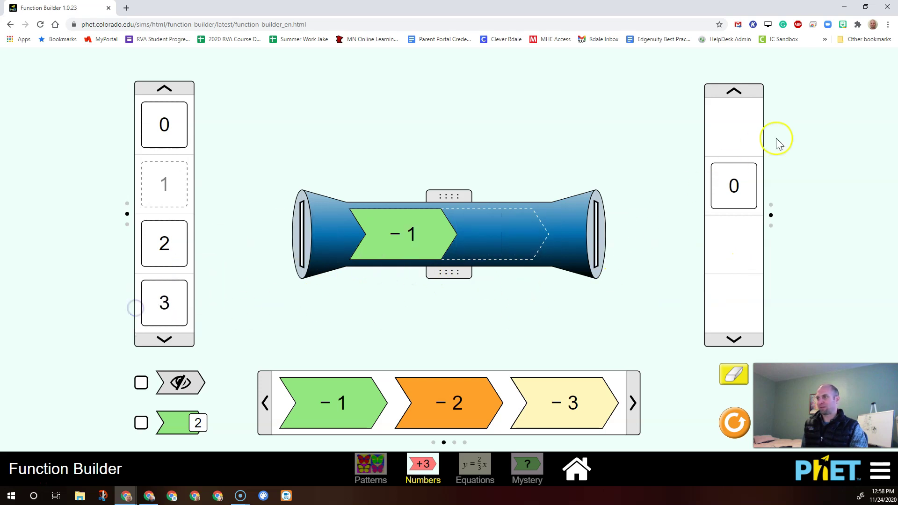
{"action": "mouse_move", "coordinate": [720, 192]}
{"action": "left_mouse_down"}
{"action": "mouse_move", "coordinate": [601, 224]}
{"action": "mouse_move", "coordinate": [501, 224]}
{"action": "mouse_move", "coordinate": [327, 248]}
{"action": "mouse_move", "coordinate": [215, 216]}
{"action": "mouse_move", "coordinate": [116, 162]}
{"action": "mouse_move", "coordinate": [173, 193]}
{"action": "left_mouse_up"}
{"action": "left_click", "coordinate": [159, 346]}
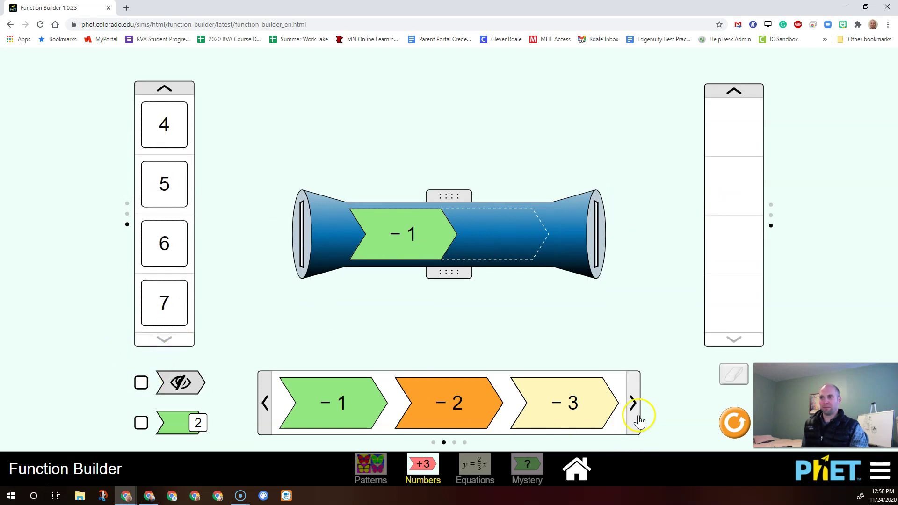
Step: Place ×2 after −1 in the builder and run card 7 through the chain to output 12
{"action": "left_click", "coordinate": [633, 403]}
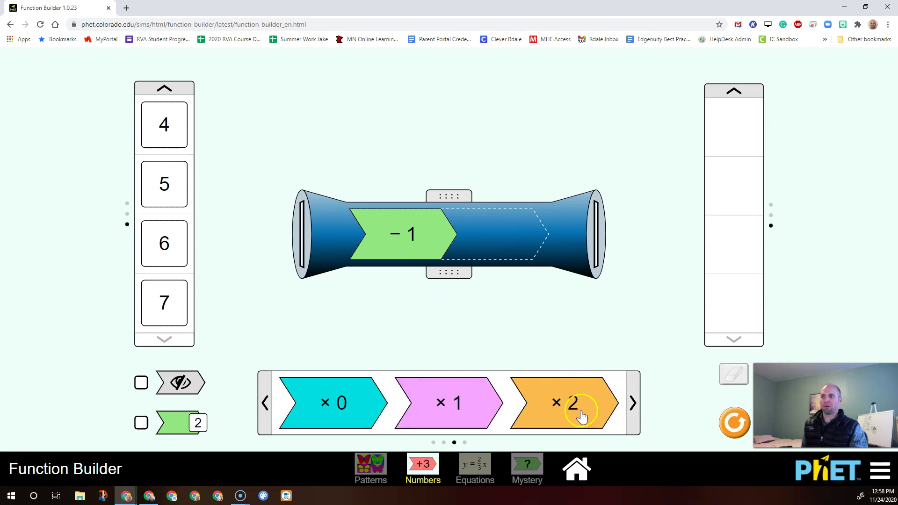
{"action": "left_click_drag", "start_coordinate": [567, 415], "coordinate": [499, 253]}
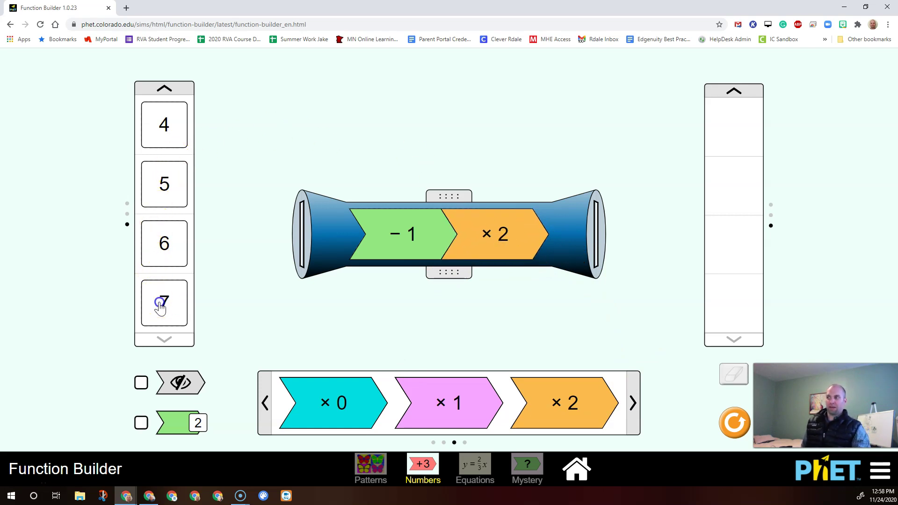
{"action": "left_click_drag", "start_coordinate": [159, 306], "coordinate": [251, 304]}
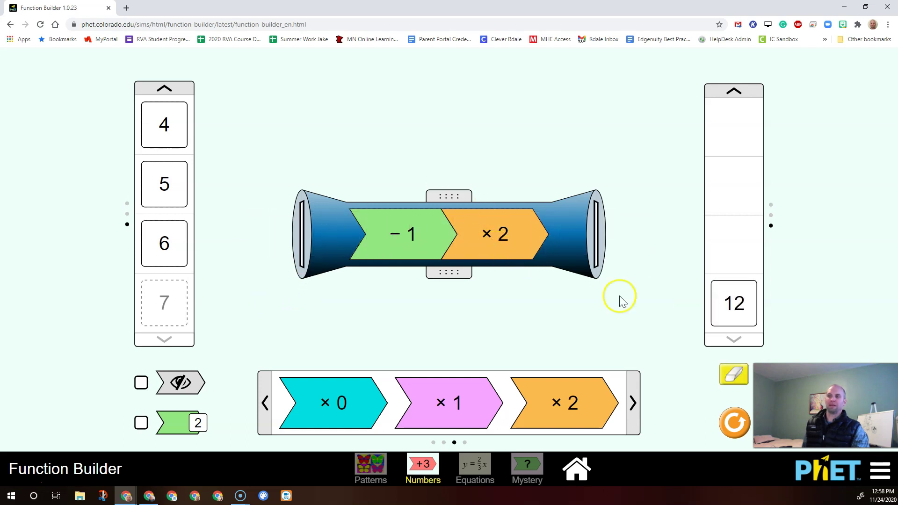
{"action": "left_click", "coordinate": [743, 312]}
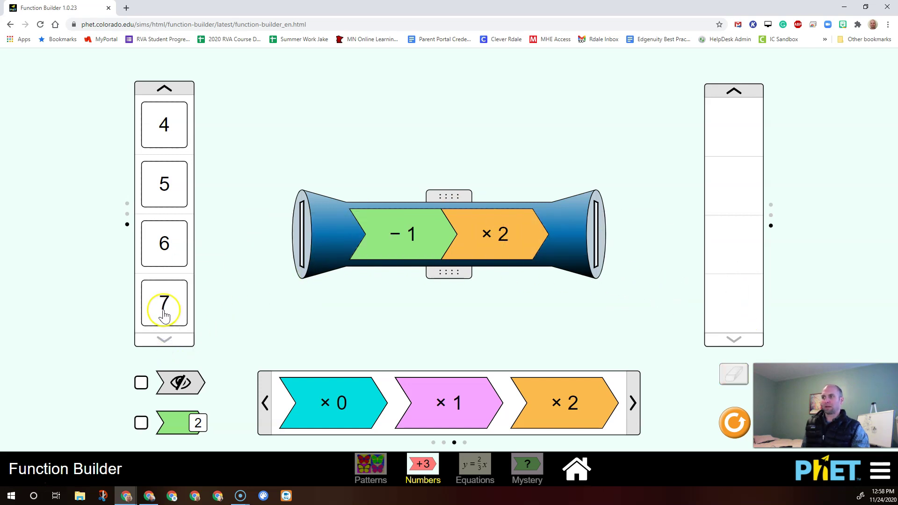
{"action": "left_click_drag", "start_coordinate": [164, 312], "coordinate": [403, 320]}
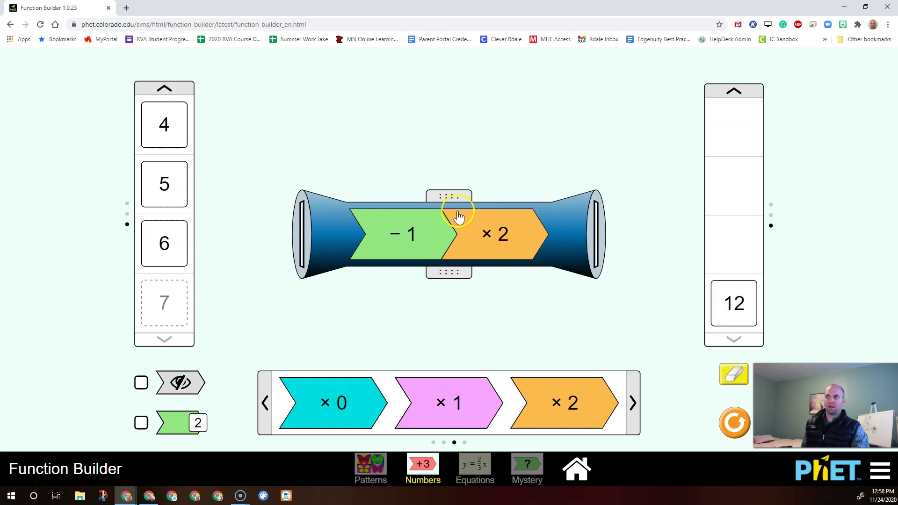
Step: Open the input/output table, try card 2 in the chain, then return its output to the inputs
{"action": "left_click", "coordinate": [448, 197]}
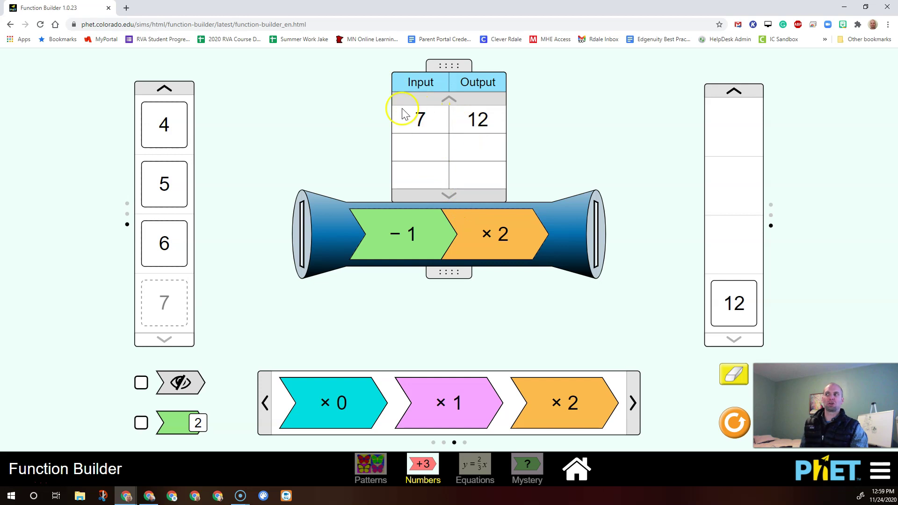
{"action": "left_click", "coordinate": [170, 91]}
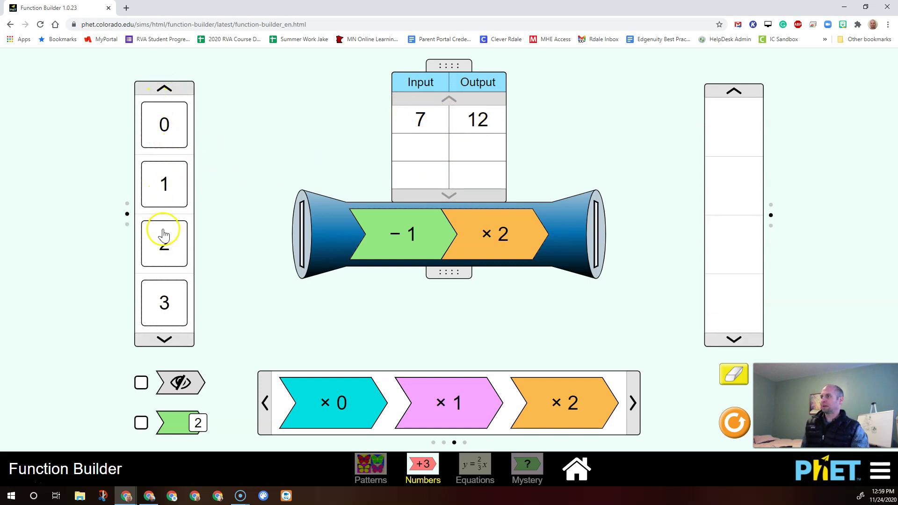
{"action": "left_click_drag", "start_coordinate": [160, 240], "coordinate": [159, 242]}
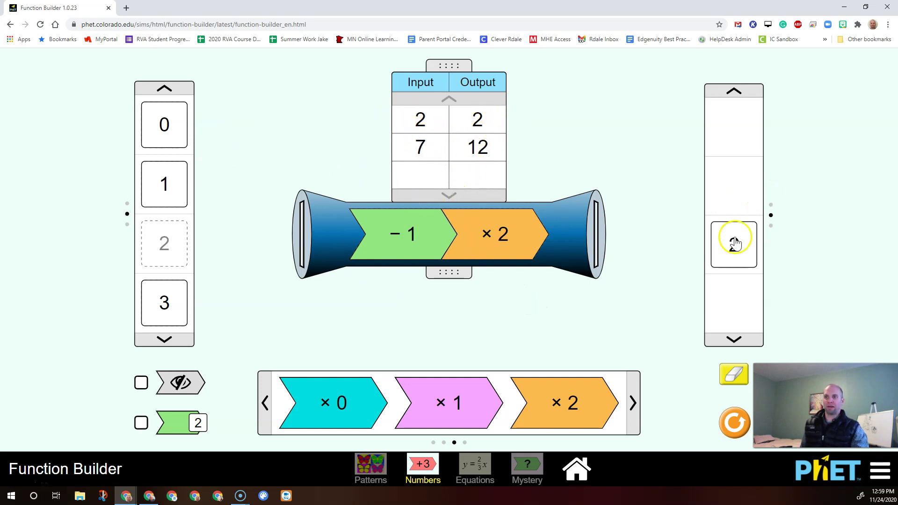
{"action": "left_click_drag", "start_coordinate": [733, 243], "coordinate": [629, 268]}
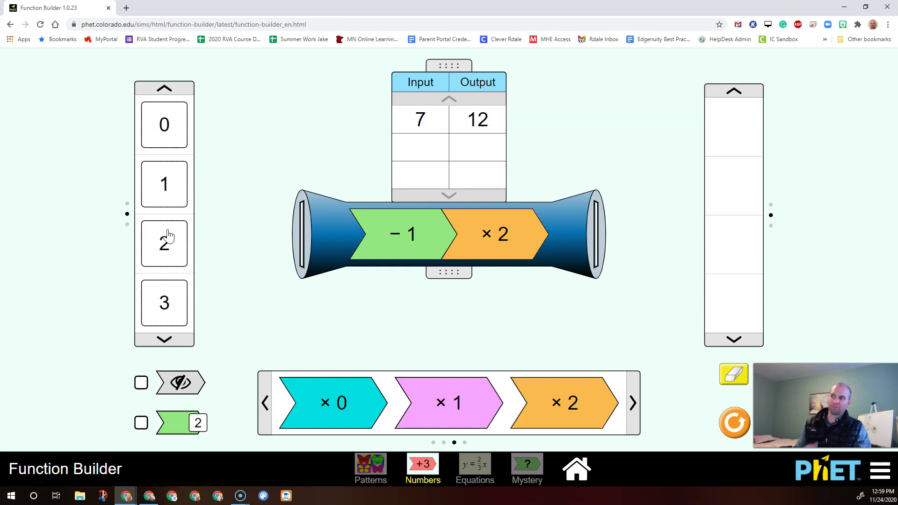
Step: Reopen the input/output table and run card 3 through −1, ×2 to add the 3 → 4 row
{"action": "left_click", "coordinate": [632, 401]}
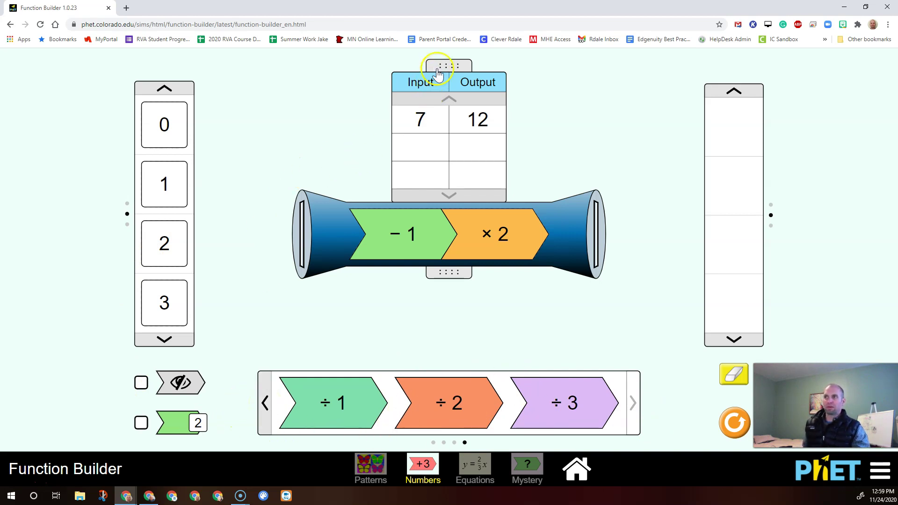
{"action": "left_click_drag", "start_coordinate": [449, 68], "coordinate": [449, 70]}
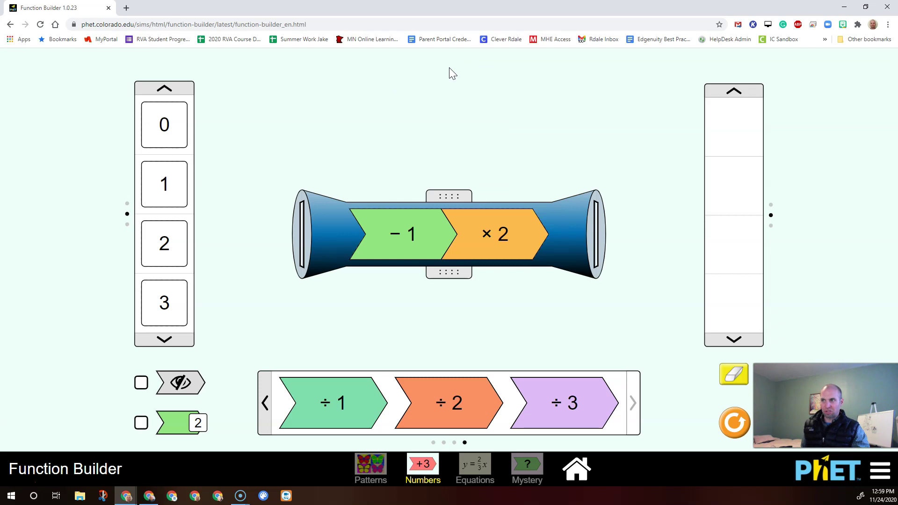
{"action": "left_click", "coordinate": [387, 83]}
{"action": "left_click", "coordinate": [450, 196]}
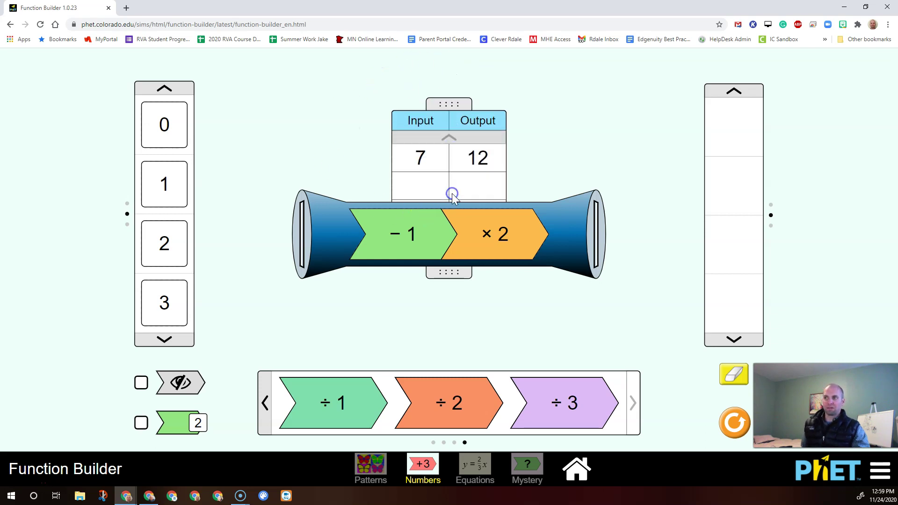
{"action": "left_click_drag", "start_coordinate": [173, 281], "coordinate": [317, 266]}
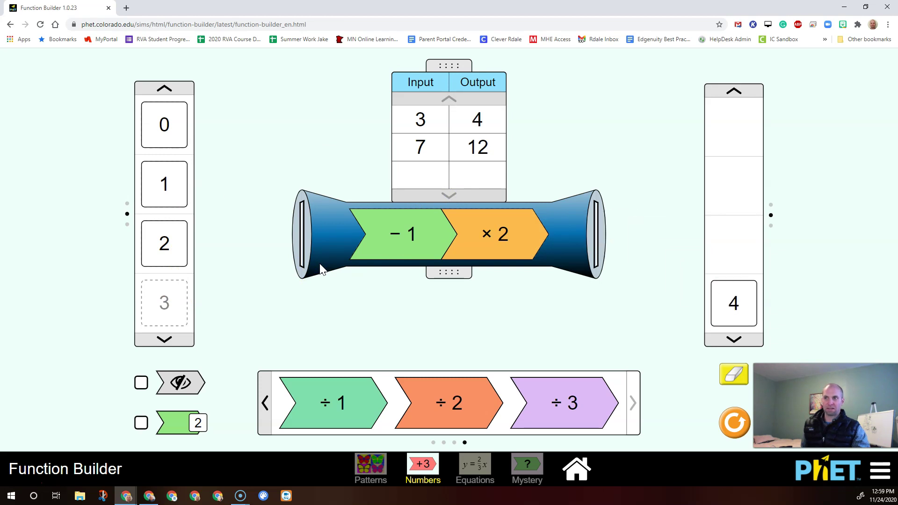
{"action": "left_click", "coordinate": [288, 159]}
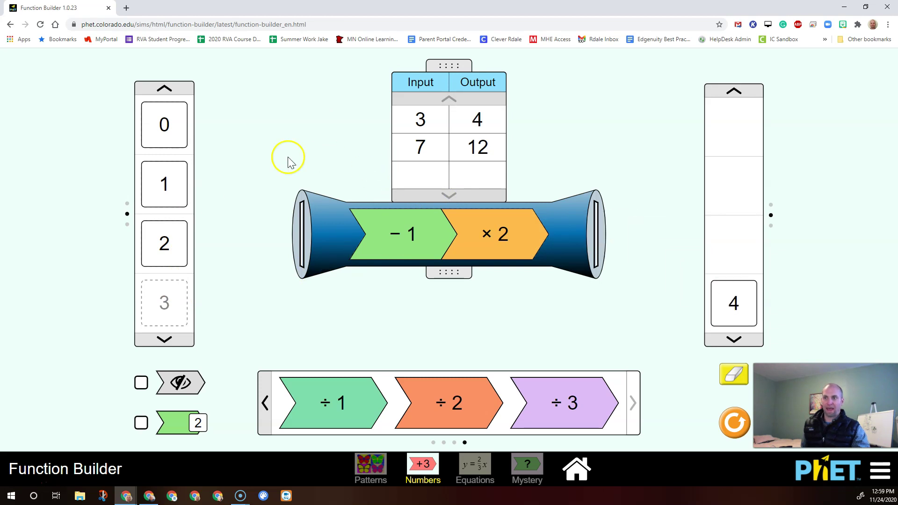
Step: Capture a screenshot of the simulation from the PhET options menu
{"action": "left_click", "coordinate": [879, 472]}
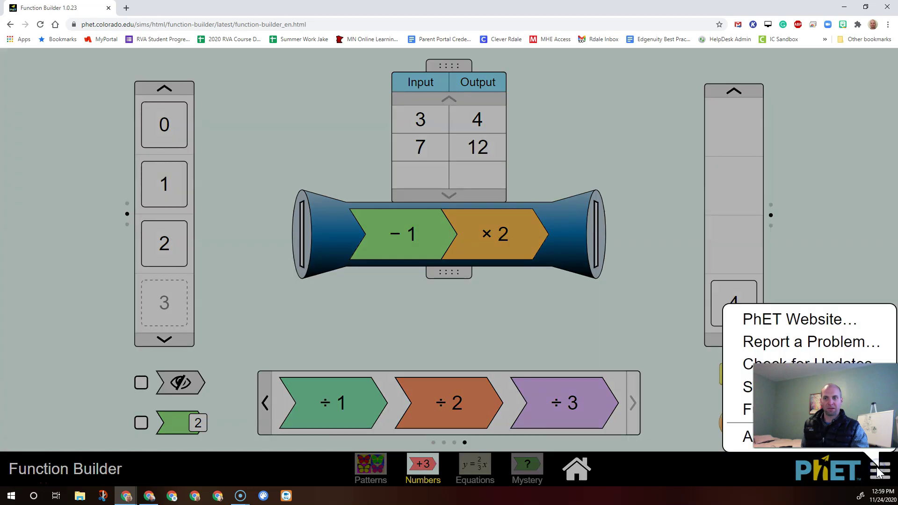
{"action": "left_click", "coordinate": [740, 390]}
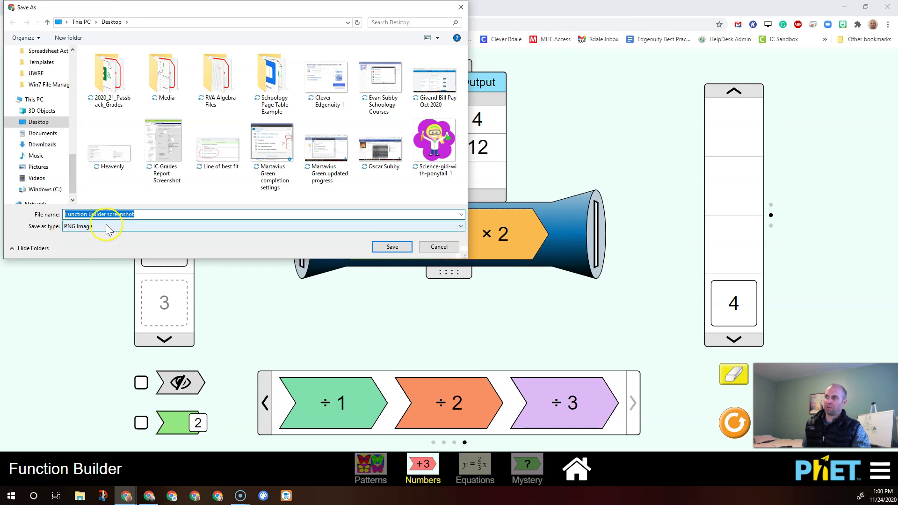
{"action": "left_click", "coordinate": [433, 248]}
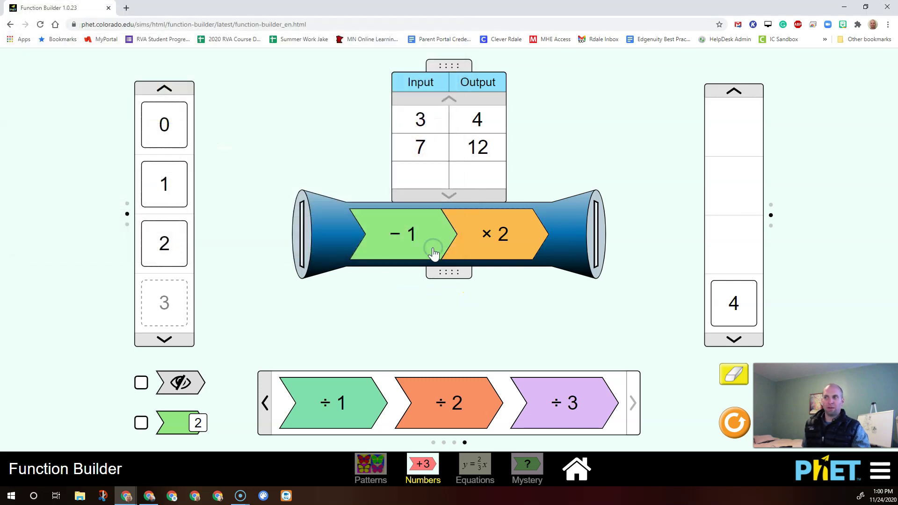